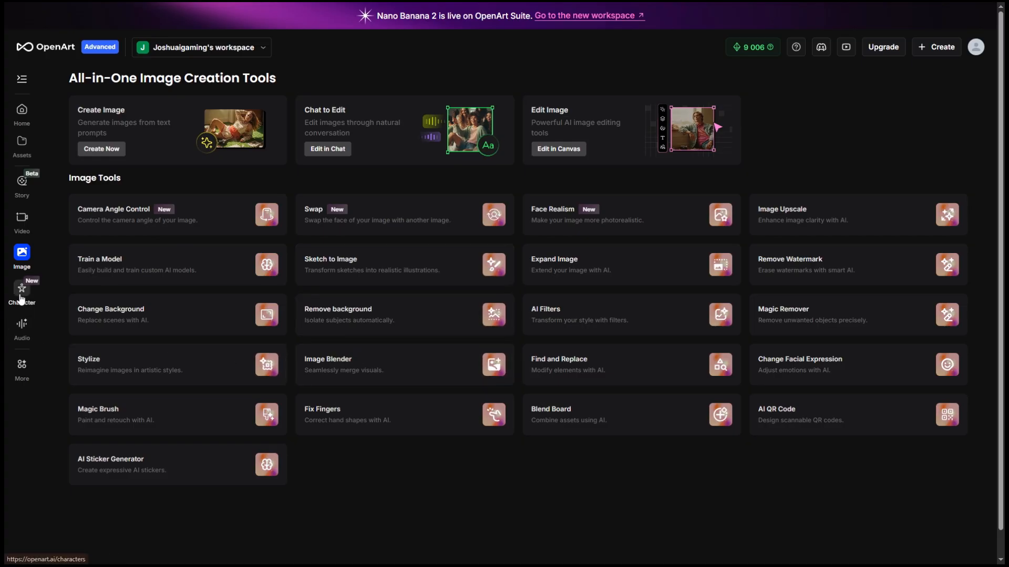
- View the character creation page and open the Create Image workspace
{"action": "left_click", "coordinate": [21, 295]}
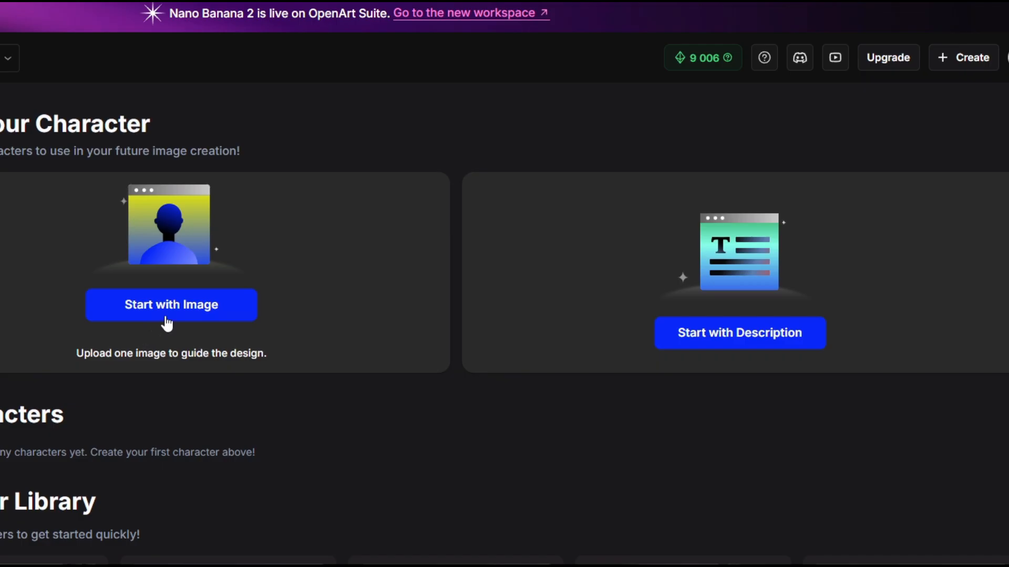
{"action": "left_click", "coordinate": [177, 310]}
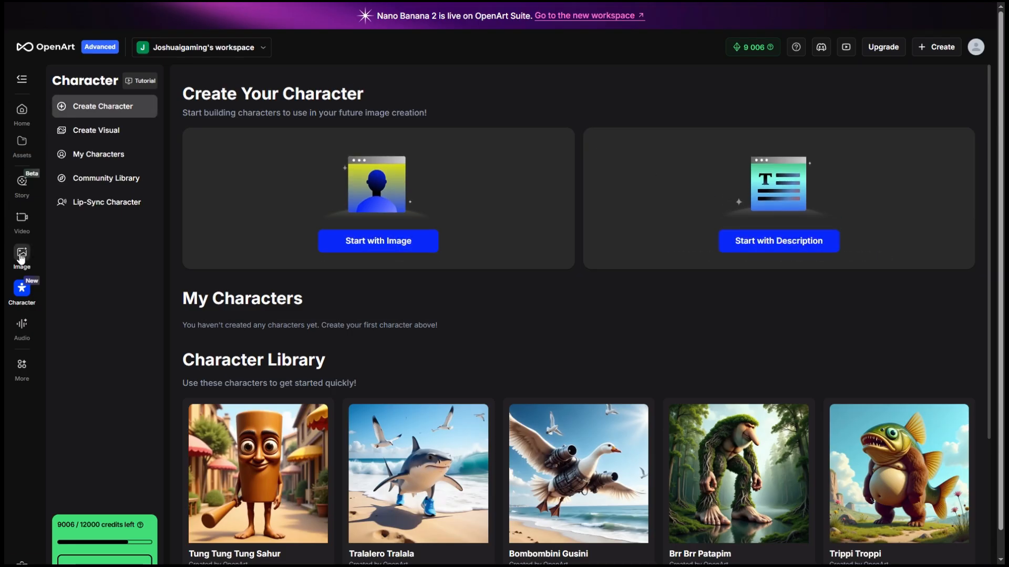
{"action": "left_click", "coordinate": [21, 257]}
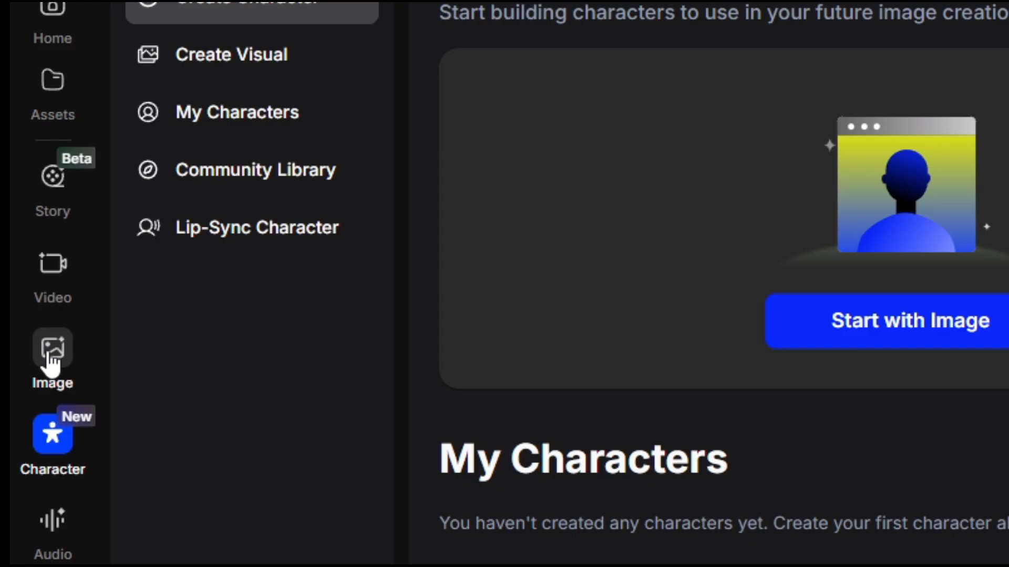
{"action": "left_click", "coordinate": [51, 362]}
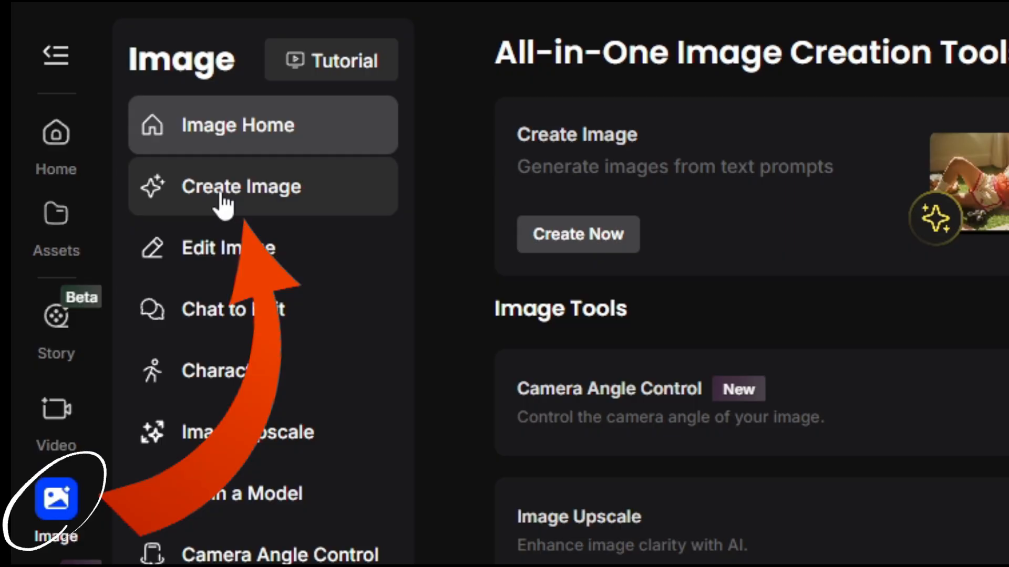
{"action": "left_click", "coordinate": [224, 205]}
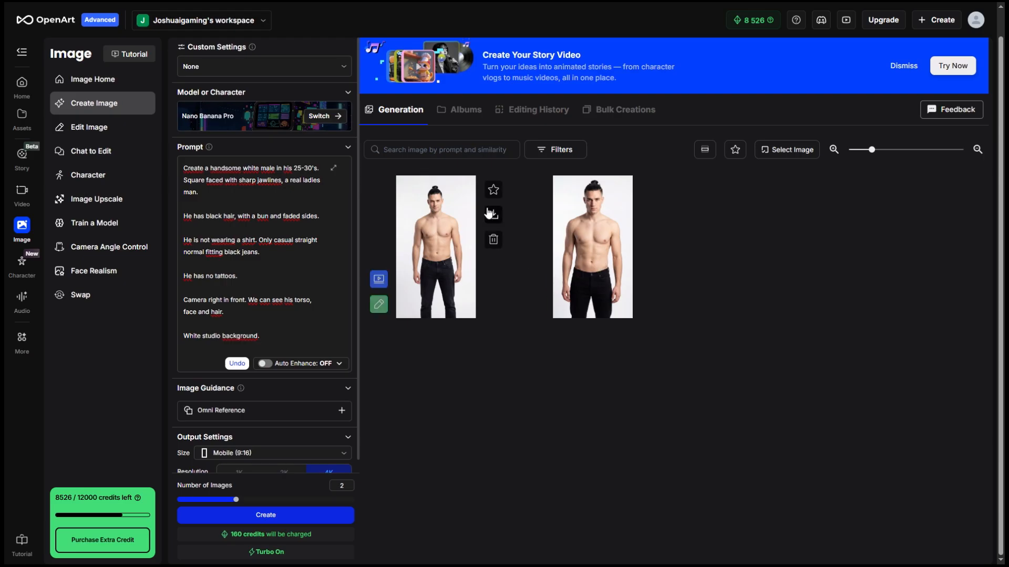
- Add the full-body picture as an omni reference and rewrite the prompt to request a close-up of him looking into the camera
{"action": "left_click", "coordinate": [341, 410]}
{"action": "left_click_drag", "start_coordinate": [437, 252], "coordinate": [291, 348]}
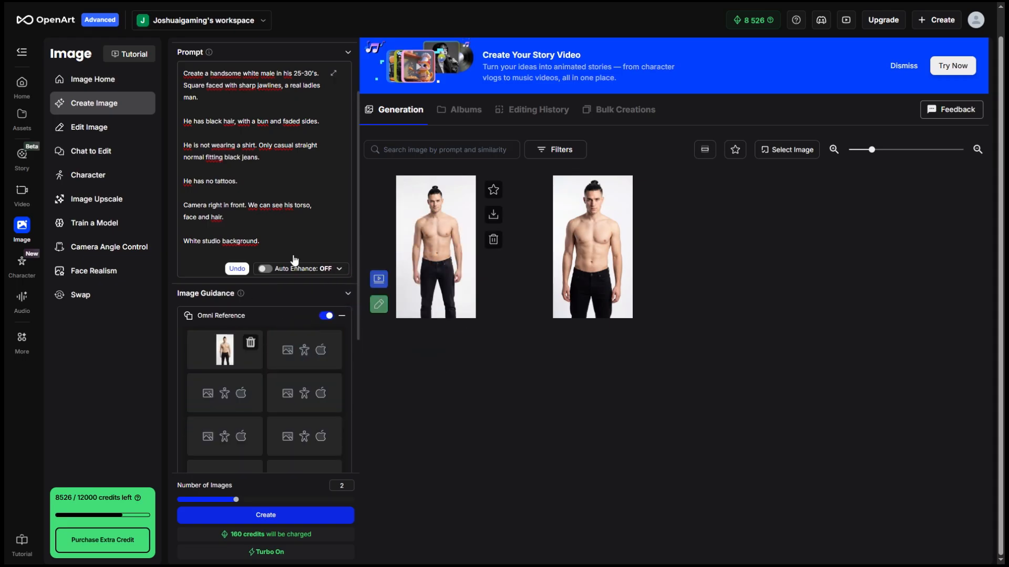
{"action": "left_click", "coordinate": [275, 253]}
{"action": "left_click_drag", "start_coordinate": [263, 243], "coordinate": [202, 111]}
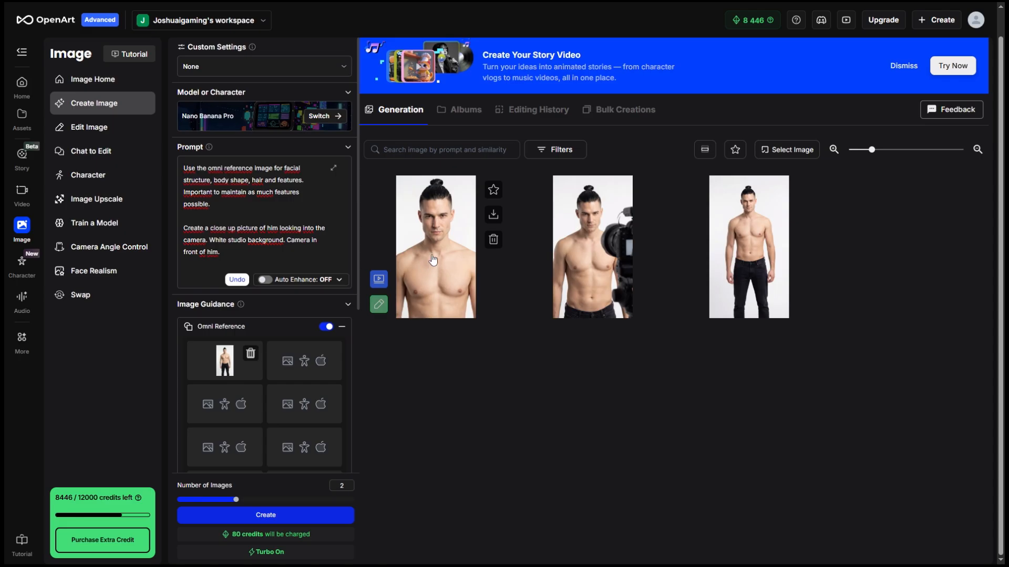
- Set the close-up front portrait as the first omni reference and the full-body picture in black jeans as the second
{"action": "left_click_drag", "start_coordinate": [652, 247], "coordinate": [105, 508]}
{"action": "left_click_drag", "start_coordinate": [231, 363], "coordinate": [232, 363]}
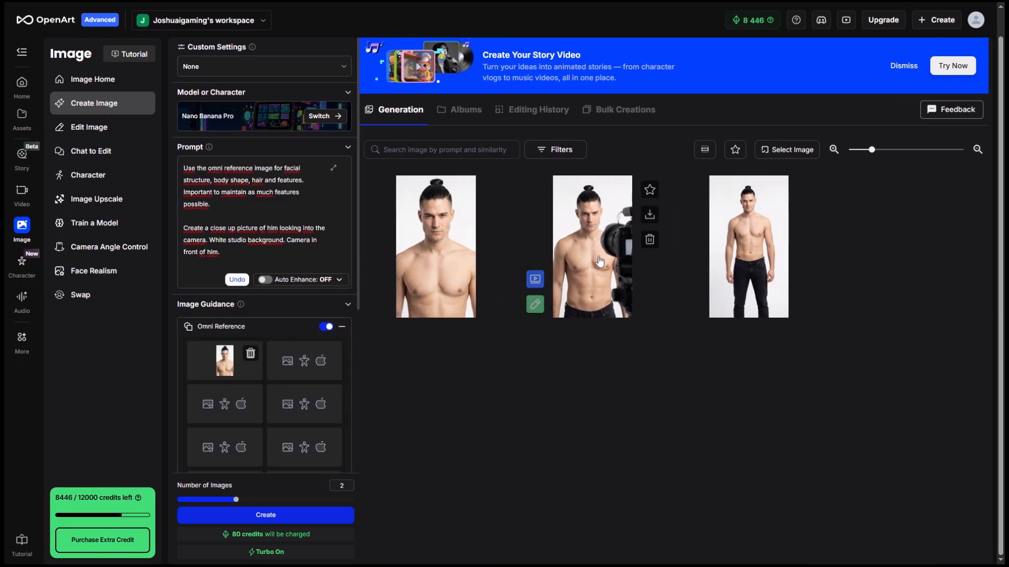
{"action": "left_click_drag", "start_coordinate": [741, 242], "coordinate": [326, 361]}
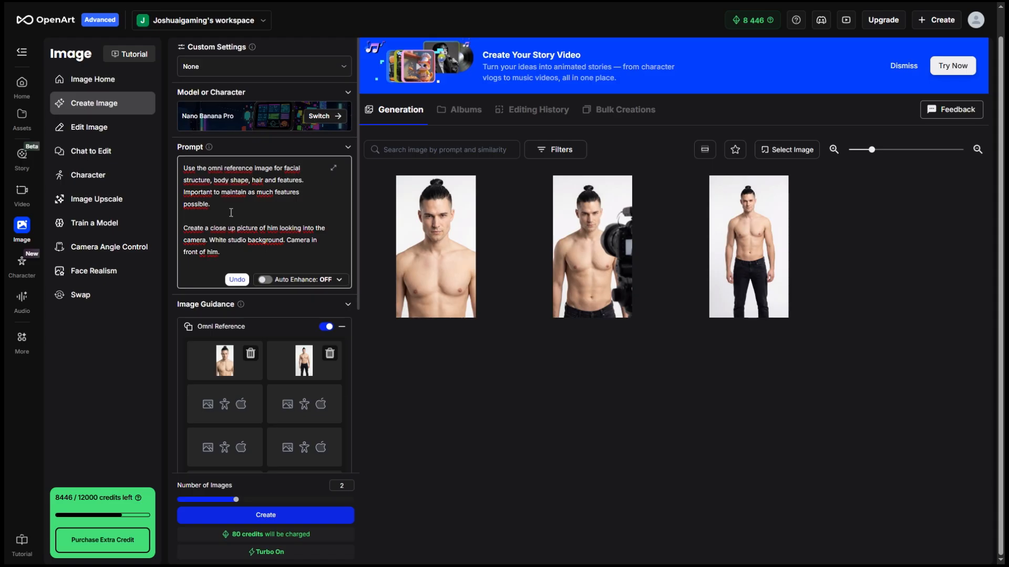
- Split the prompt so that "White studio background." and "Camera in front of him." each stand in their own paragraph
{"action": "left_click_drag", "start_coordinate": [221, 252], "coordinate": [279, 225]}
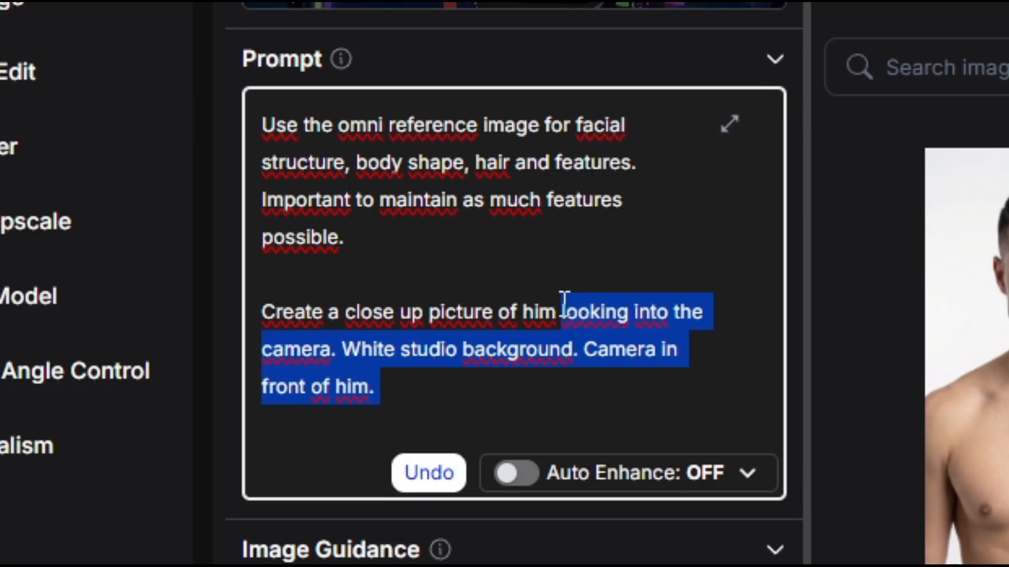
{"action": "left_click", "coordinate": [508, 351]}
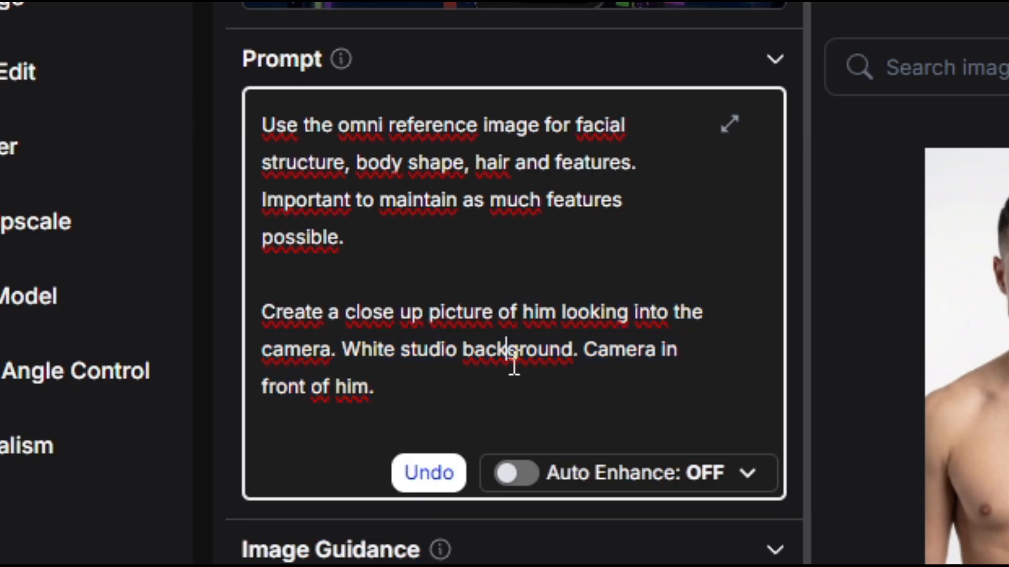
{"action": "left_click", "coordinate": [584, 350]}
{"action": "key", "text": "Return"}
{"action": "key", "text": "Return"}
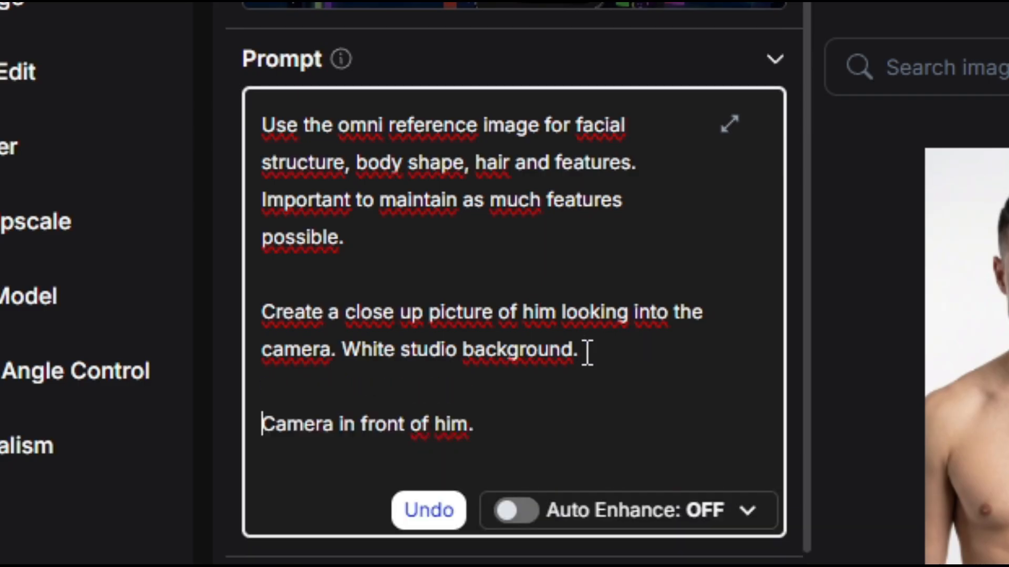
{"action": "left_click", "coordinate": [343, 349]}
{"action": "key", "text": "Return"}
{"action": "key", "text": "Return"}
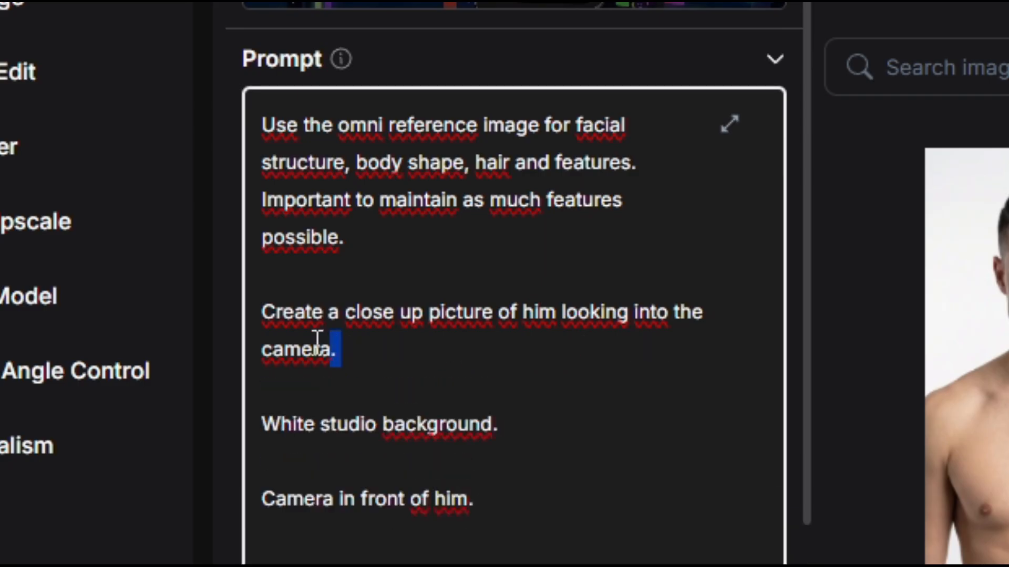
- Replace "looking into the camera" in the prompt with "fully turned sideways, looking towards the left frame" and generate two images
{"action": "left_click_drag", "start_coordinate": [336, 349], "coordinate": [268, 313]}
{"action": "left_click_drag", "start_coordinate": [446, 332], "coordinate": [566, 328]}
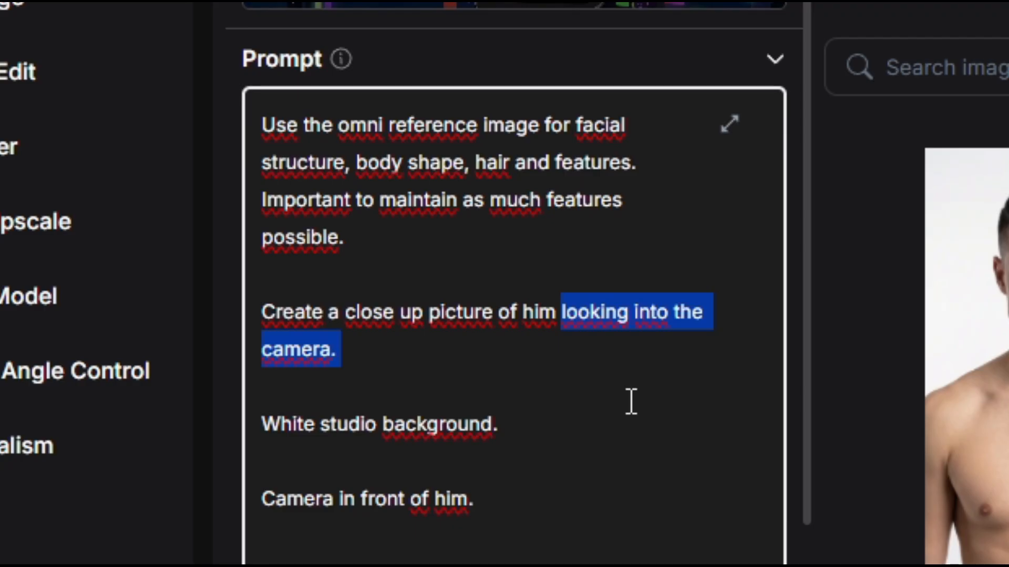
{"action": "type", "text": "turned sideways, looking towards the left frame"}
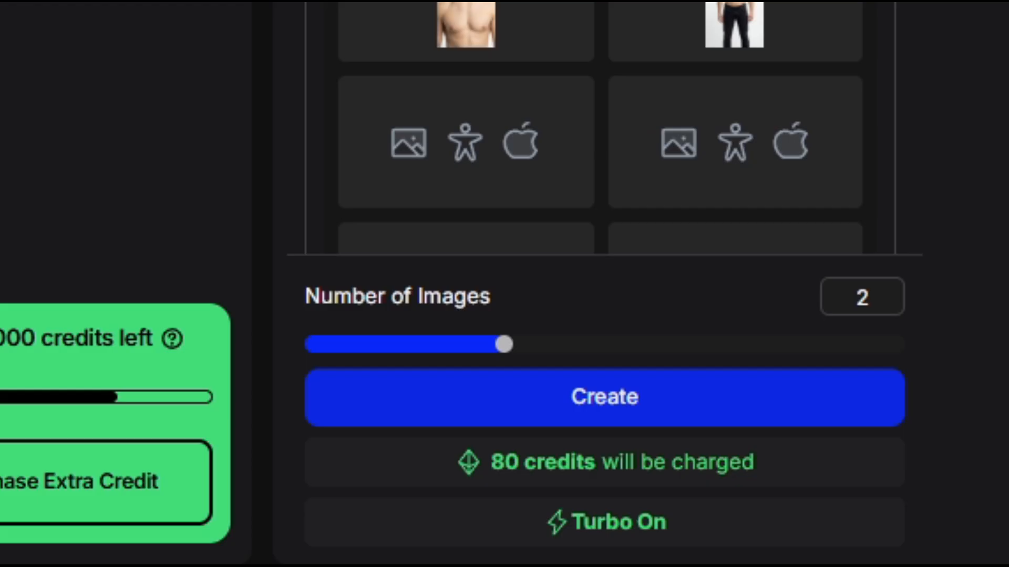
{"action": "left_click", "coordinate": [704, 409]}
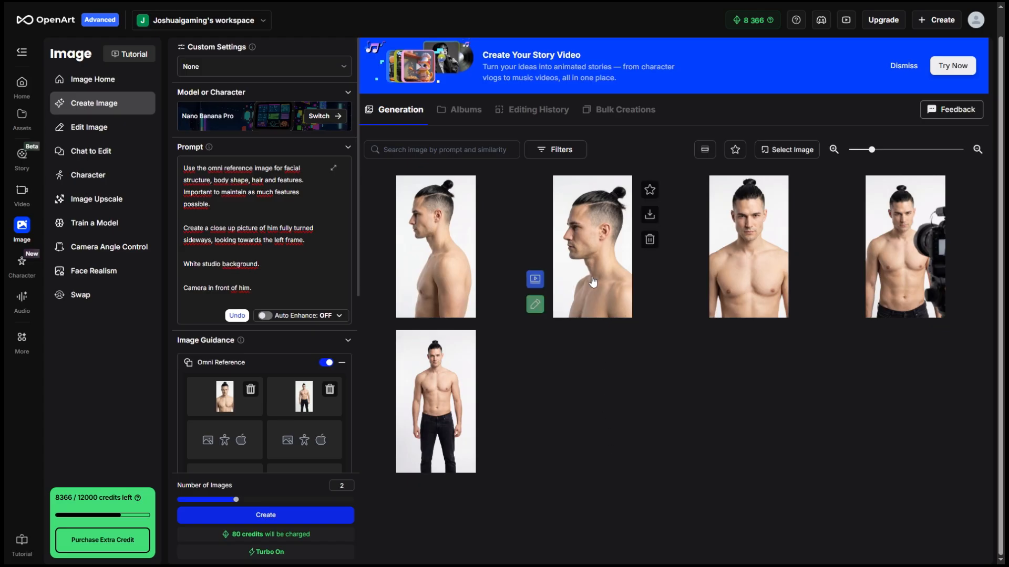
- Compare the two generated left-facing profile images and add both as omni references
{"action": "left_click", "coordinate": [591, 272]}
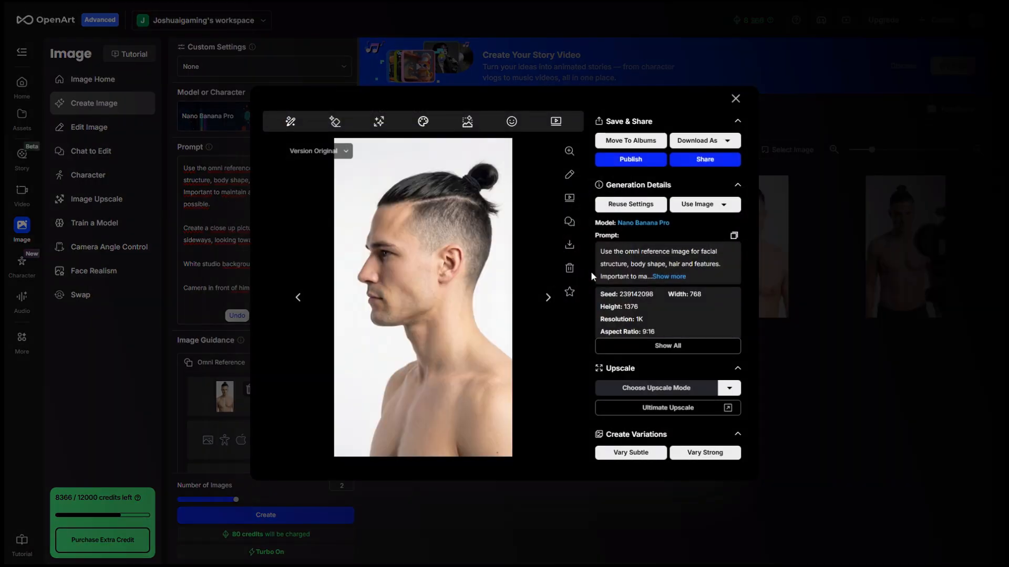
{"action": "left_click", "coordinate": [297, 299]}
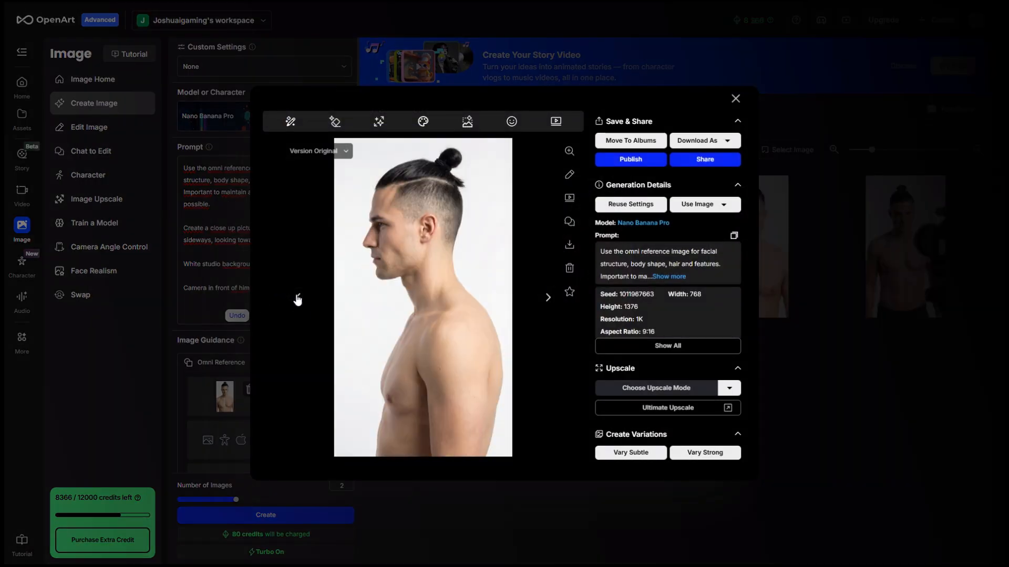
{"action": "left_click", "coordinate": [549, 300]}
{"action": "left_click_drag", "start_coordinate": [596, 257], "coordinate": [241, 434]}
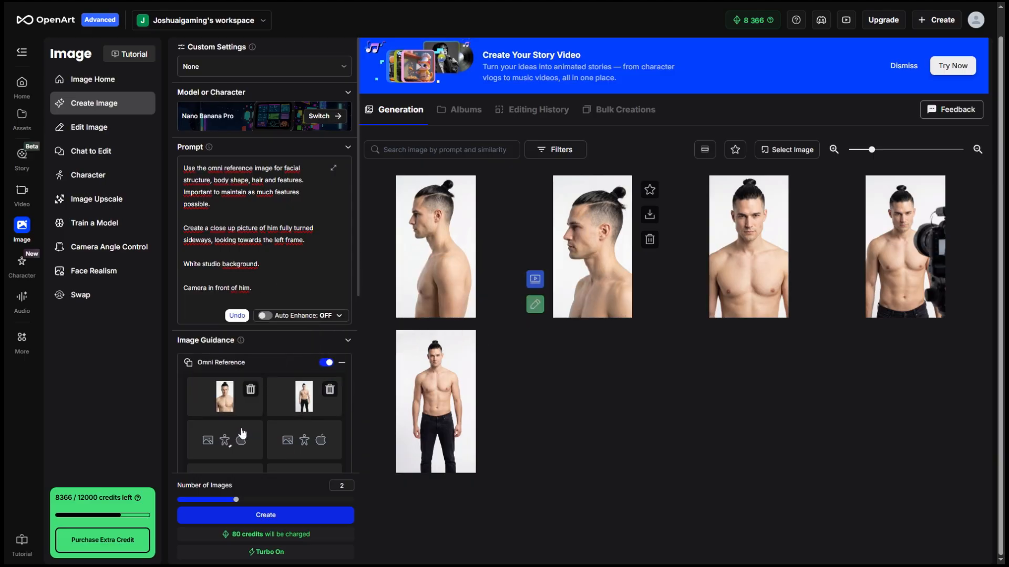
{"action": "left_click_drag", "start_coordinate": [415, 263], "coordinate": [309, 438]}
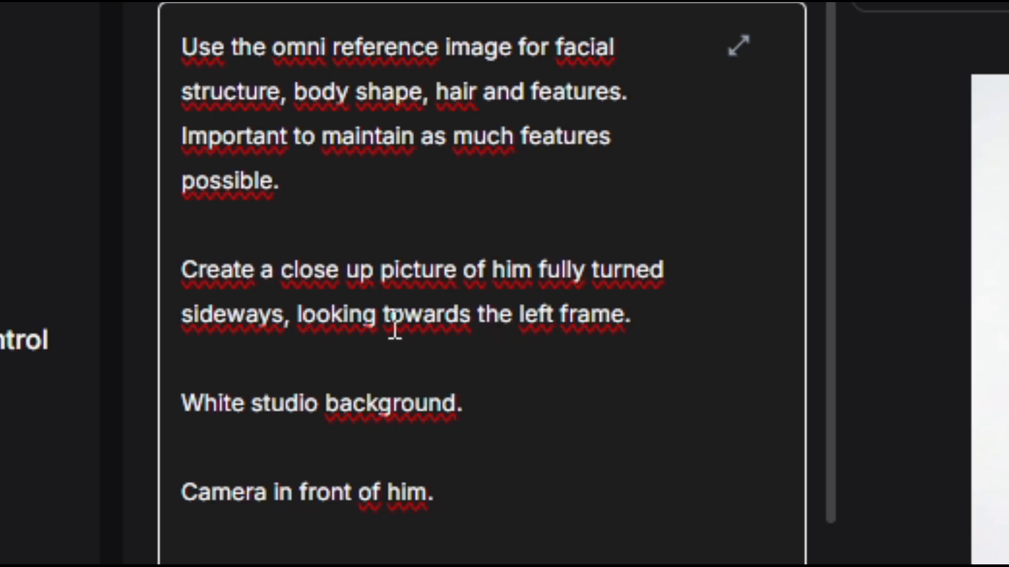
- Generate close-ups with the prompt's direction changed to the right frame, and compare them with the left-facing profile
{"action": "double_click", "coordinate": [543, 326]}
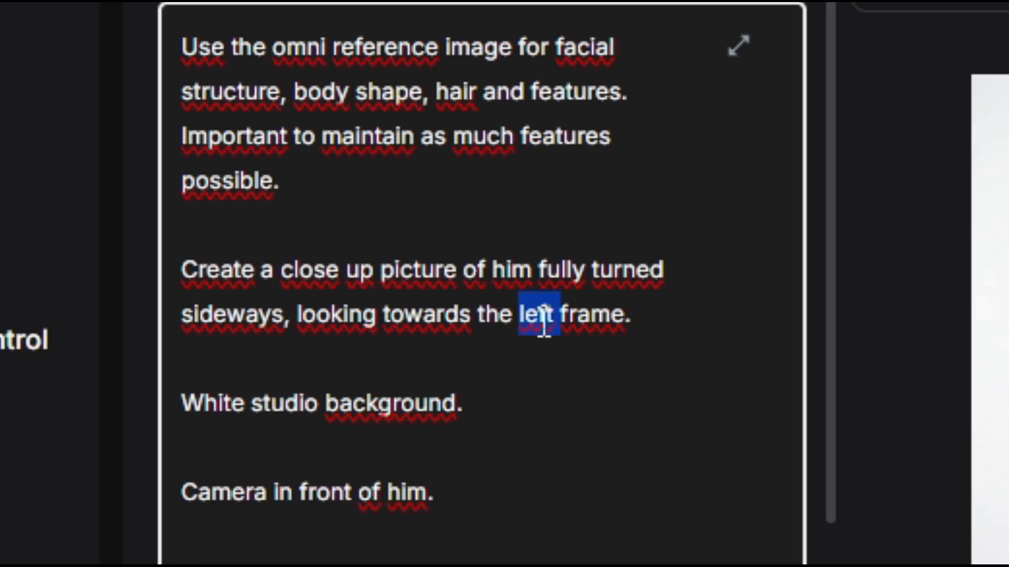
{"action": "type", "text": "right"}
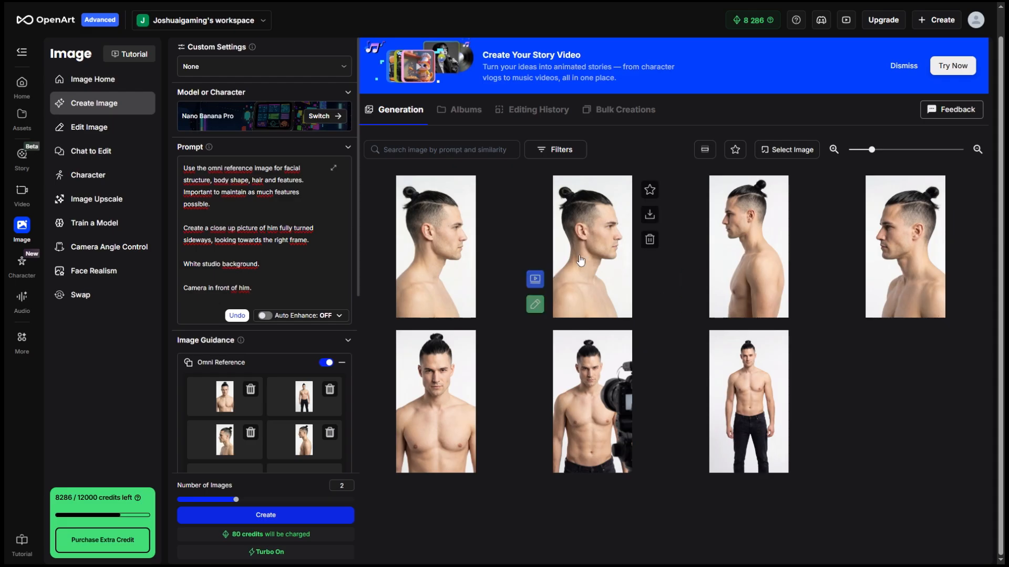
{"action": "left_click", "coordinate": [580, 260]}
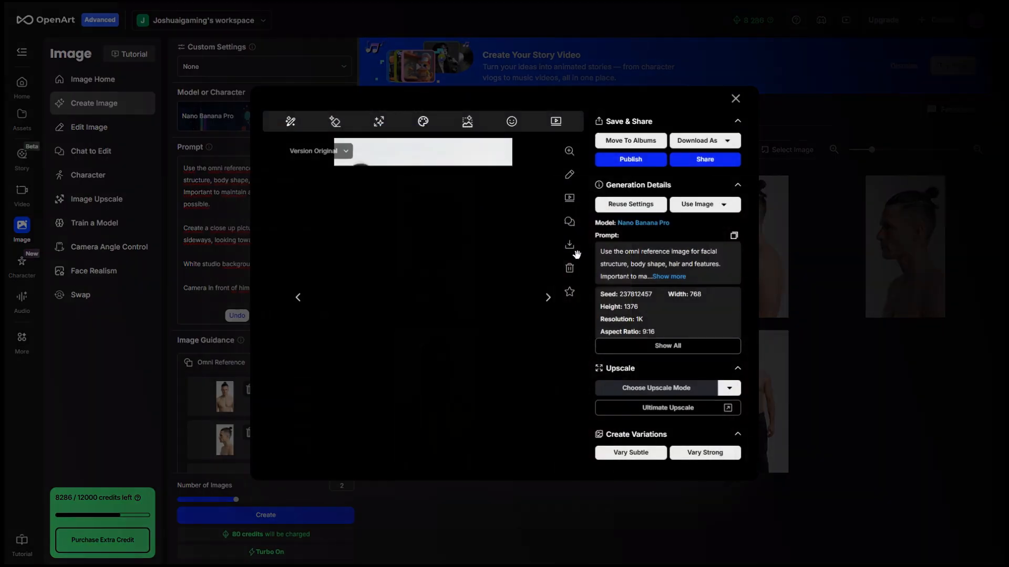
{"action": "left_click", "coordinate": [299, 298]}
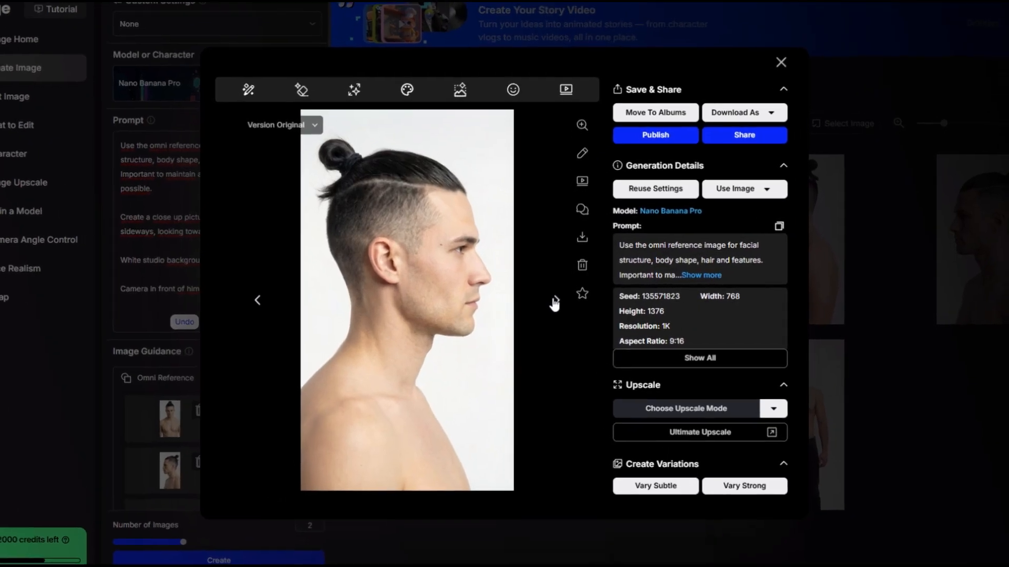
{"action": "left_click", "coordinate": [547, 298]}
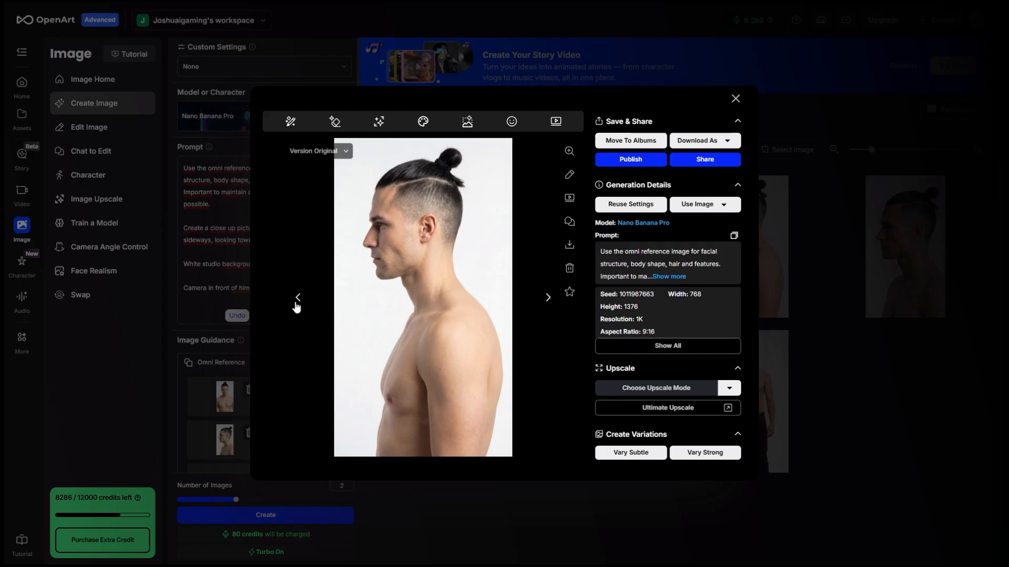
{"action": "left_click", "coordinate": [297, 306]}
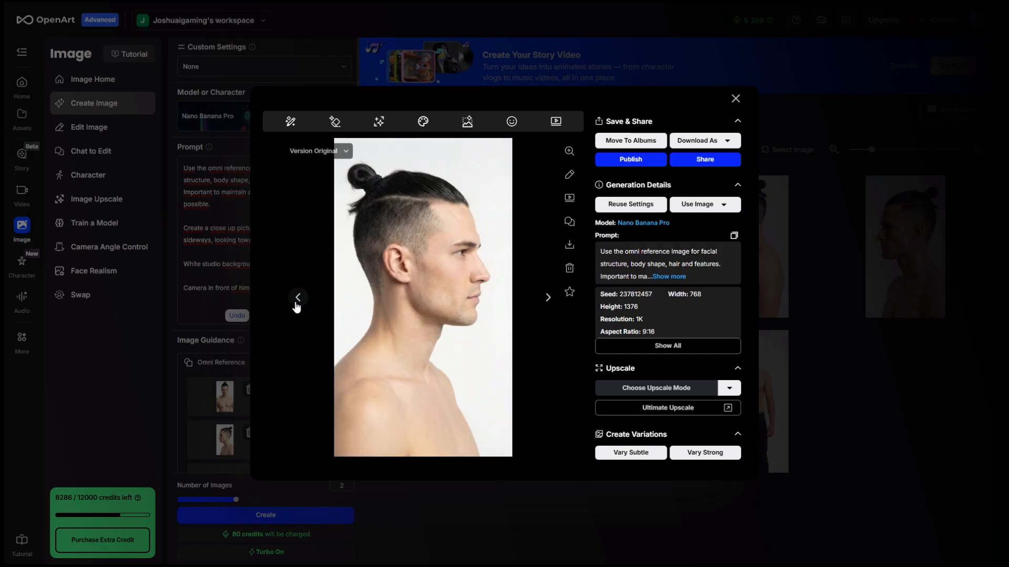
{"action": "left_click", "coordinate": [548, 301]}
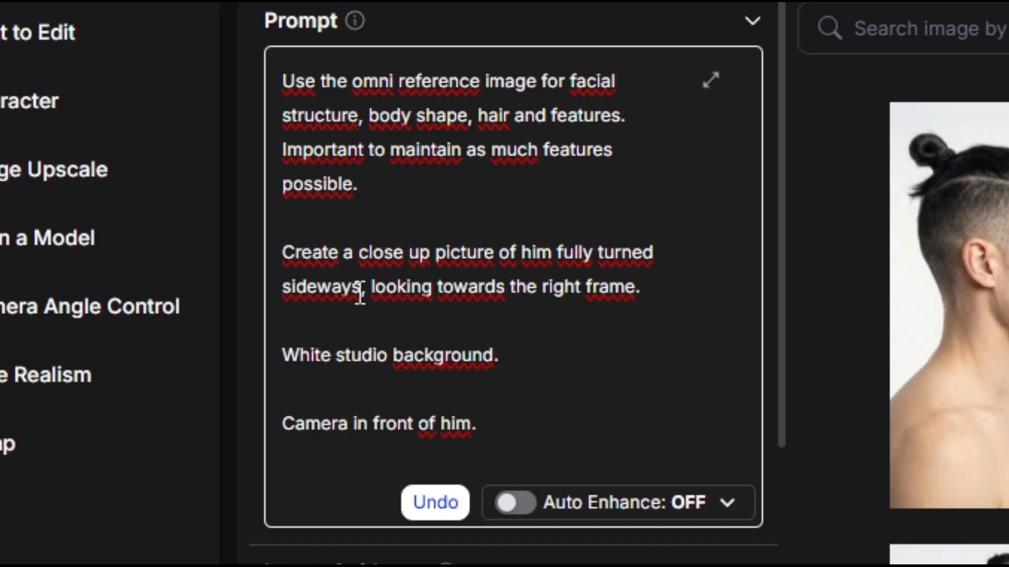
- Reword the prompt so he is fully turned "with his back towards the camera", removing the wording about looking towards the right frame
{"action": "double_click", "coordinate": [350, 294]}
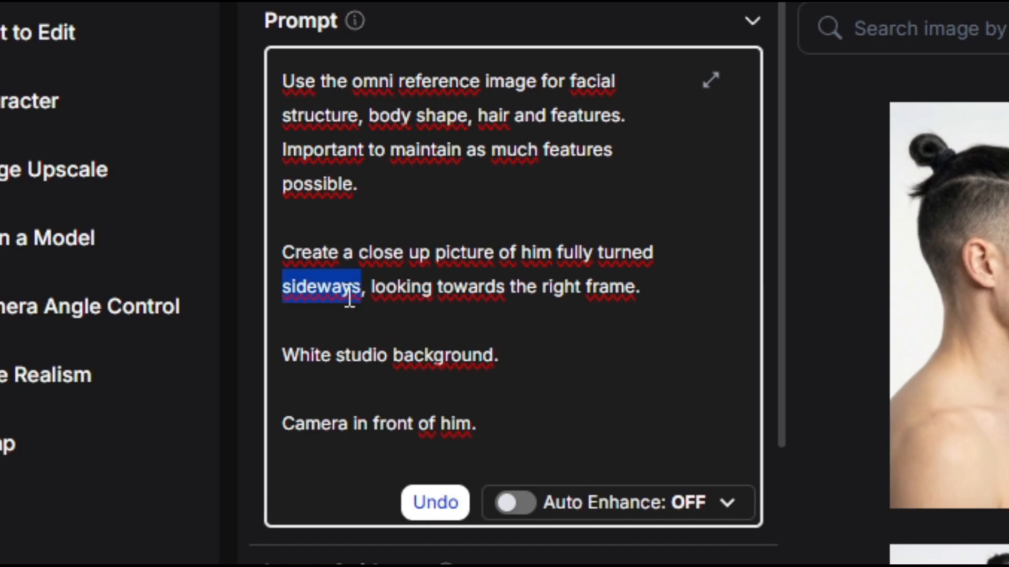
{"action": "type", "text": "with his ba"}
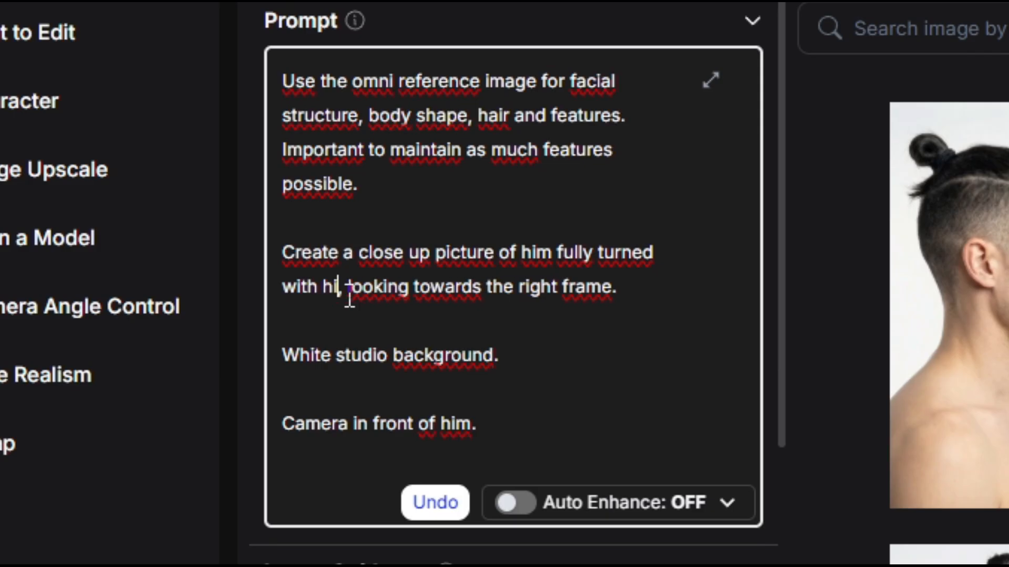
{"action": "type", "text": "ck tow"}
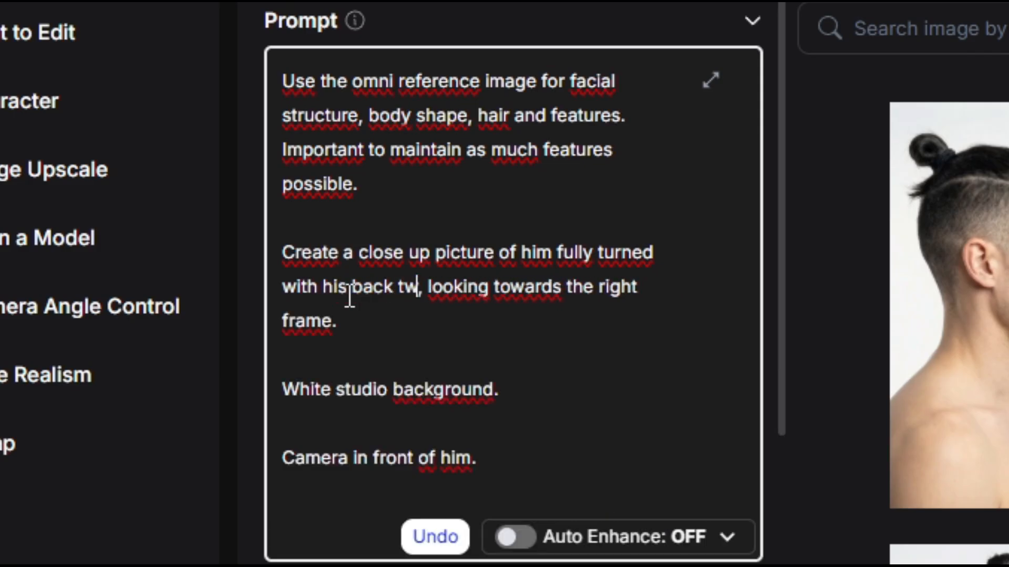
{"action": "type", "text": "ards the camer"}
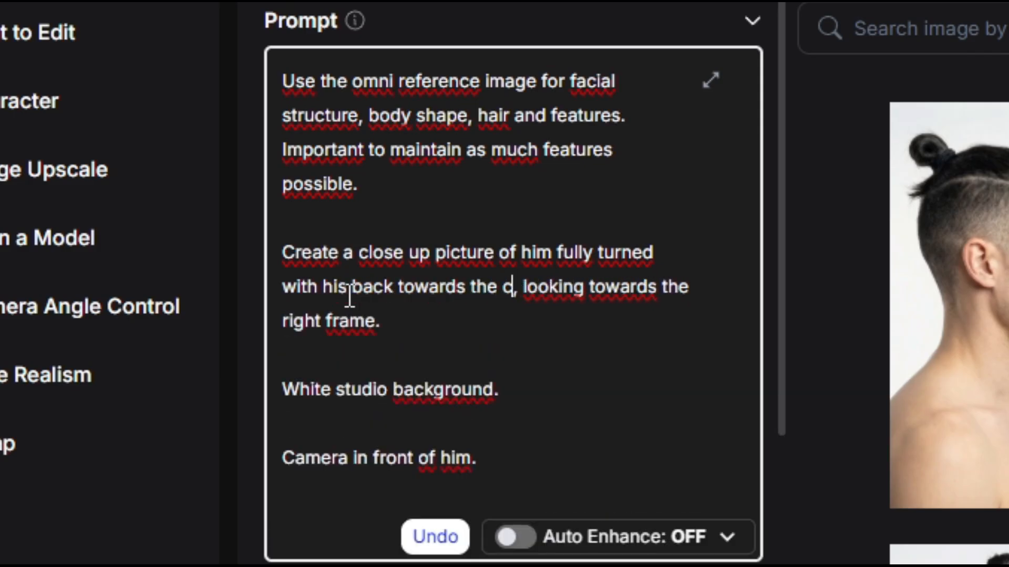
{"action": "type", "text": "a"}
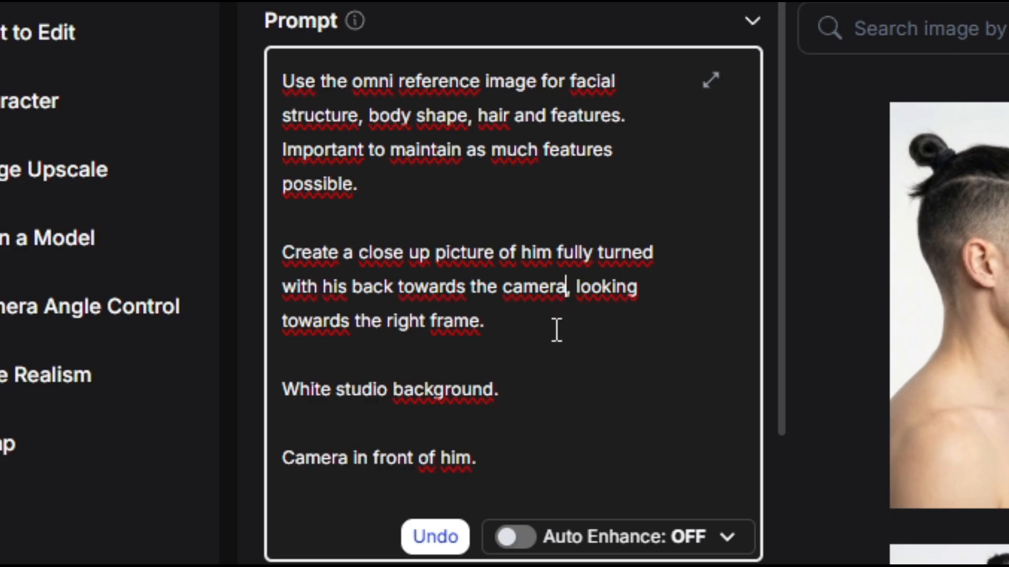
{"action": "left_click_drag", "start_coordinate": [557, 329], "coordinate": [578, 302]}
{"action": "key", "text": "BackSpace"}
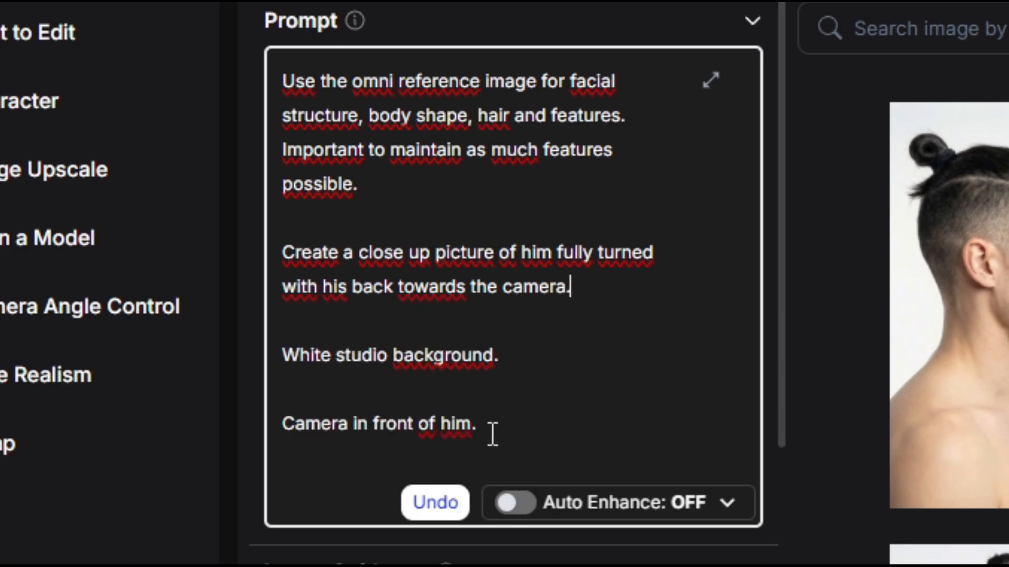
- Change the camera position in the prompt's last line to "from behind"
{"action": "double_click", "coordinate": [384, 424]}
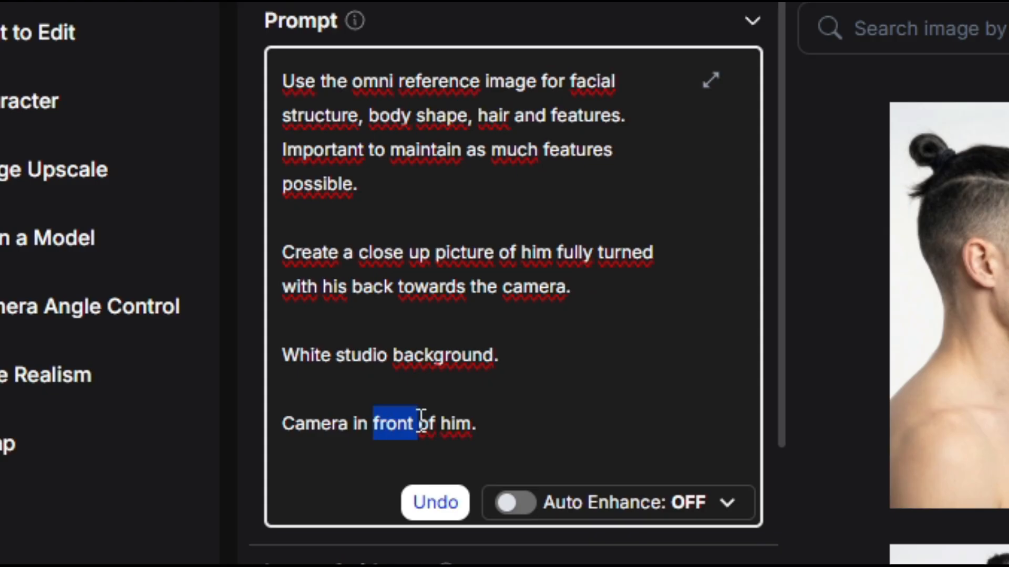
{"action": "key", "text": "BackSpace"}
{"action": "key", "text": "BackSpace"}
{"action": "key", "text": "BackSpace"}
{"action": "key", "text": "BackSpace"}
{"action": "type", "text": "from behind"}
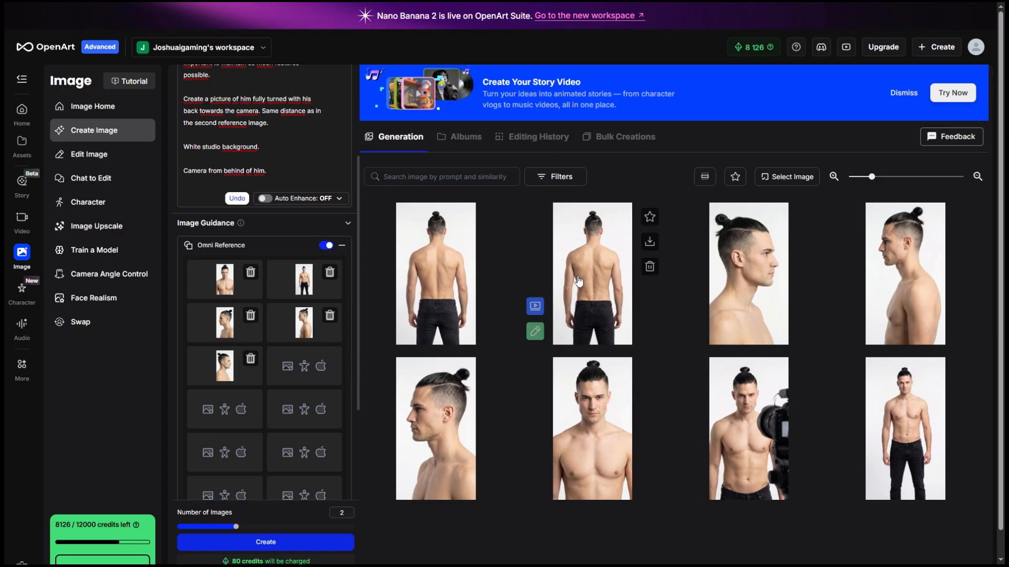
- Compare the two generated back-view images with each other and with the full-length front image
{"action": "left_click", "coordinate": [578, 281]}
{"action": "left_click", "coordinate": [298, 299]}
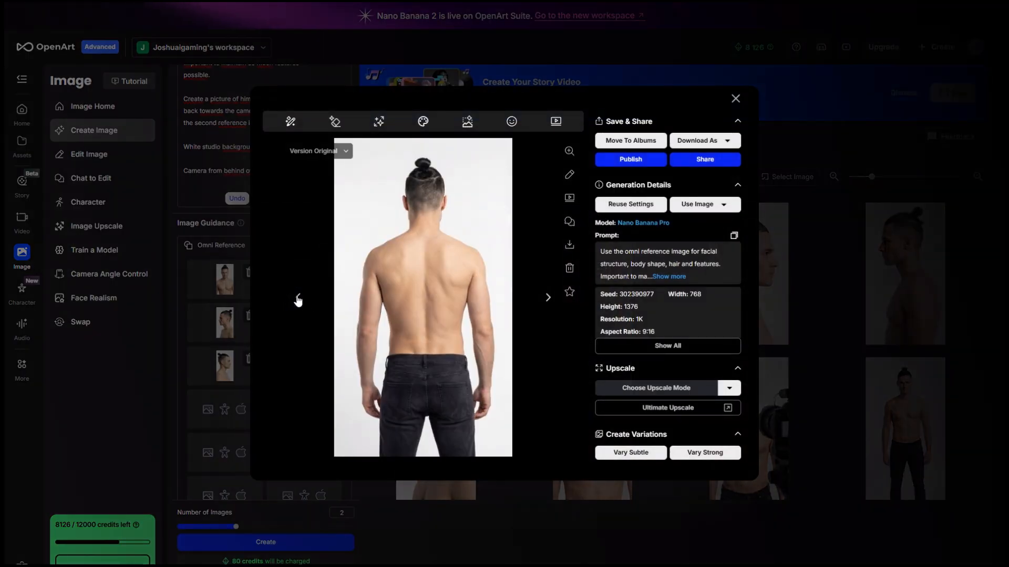
{"action": "left_click", "coordinate": [549, 298]}
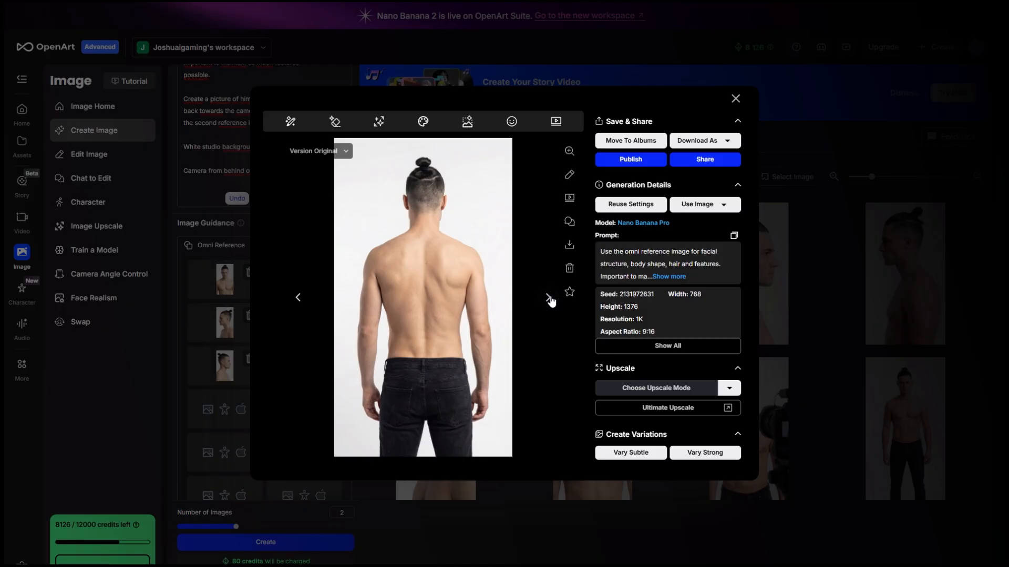
{"action": "left_click", "coordinate": [299, 299]}
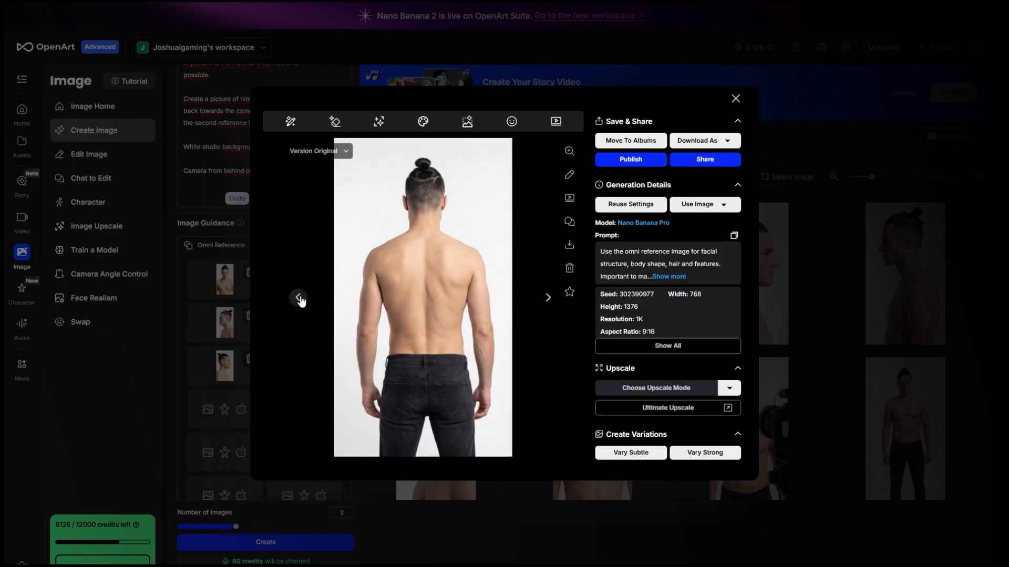
{"action": "left_click", "coordinate": [554, 303]}
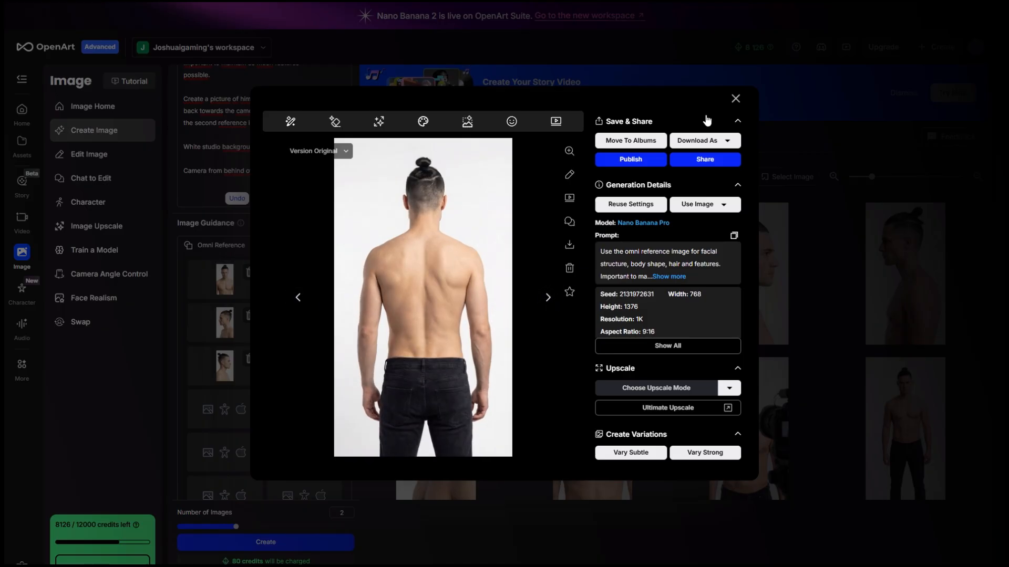
{"action": "left_click", "coordinate": [736, 98]}
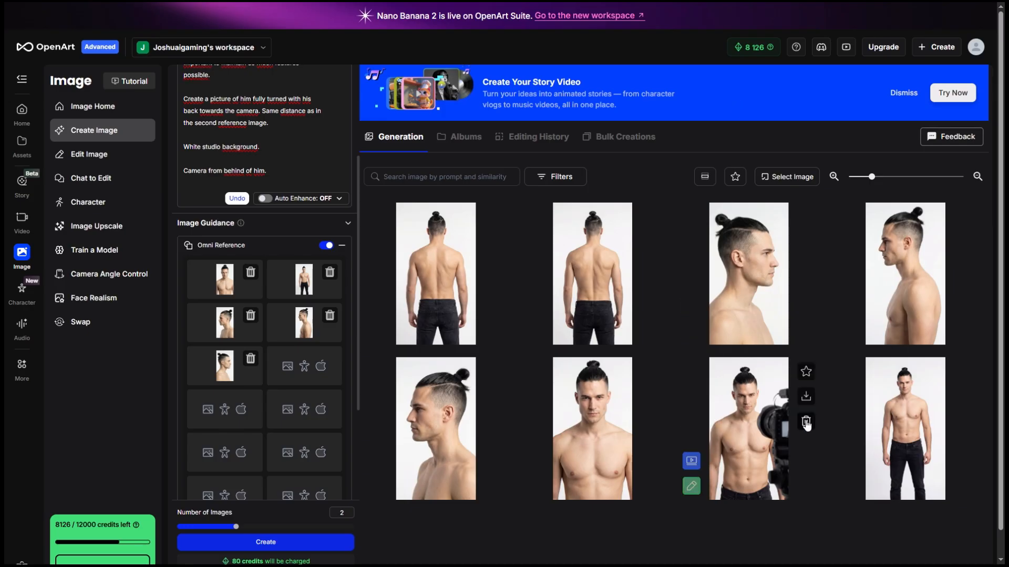
{"action": "left_click", "coordinate": [922, 422]}
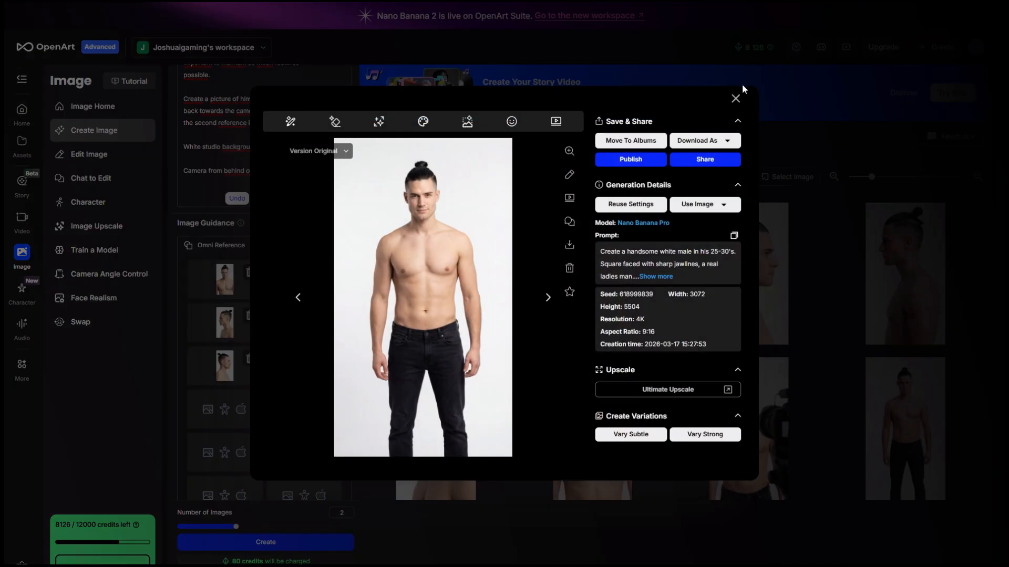
{"action": "left_click", "coordinate": [736, 98]}
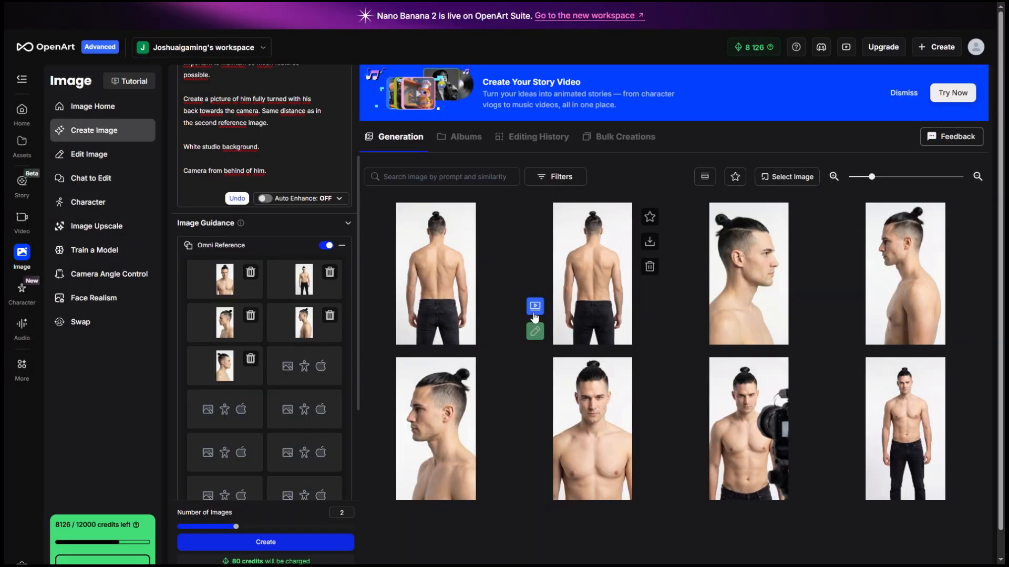
{"action": "left_click", "coordinate": [465, 298]}
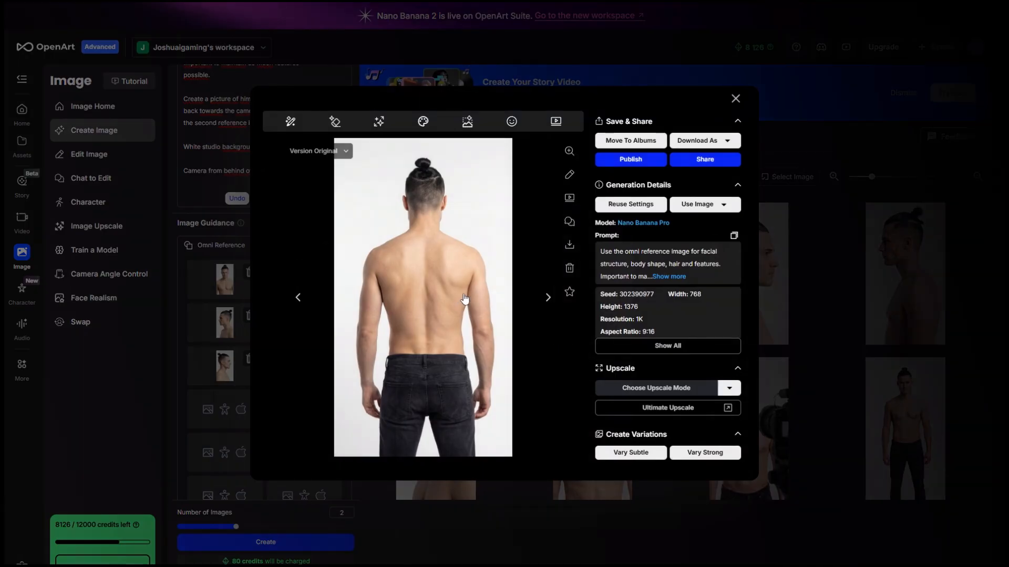
{"action": "left_click", "coordinate": [811, 310]}
- Delete the second back-view image and add the remaining one to the next free omni reference slot
{"action": "left_click", "coordinate": [649, 267]}
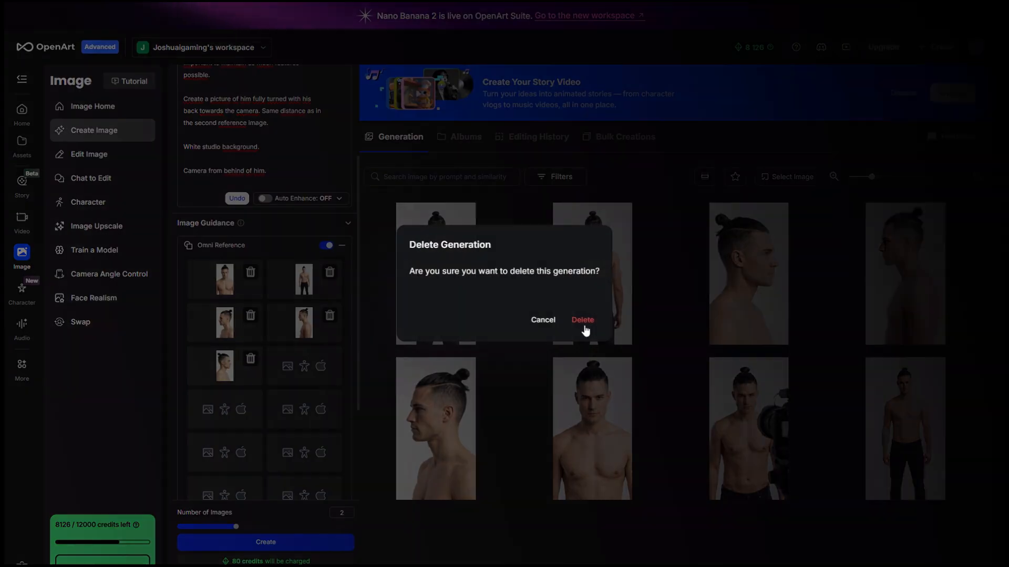
{"action": "left_click", "coordinate": [584, 320]}
{"action": "left_click_drag", "start_coordinate": [436, 294], "coordinate": [305, 365]}
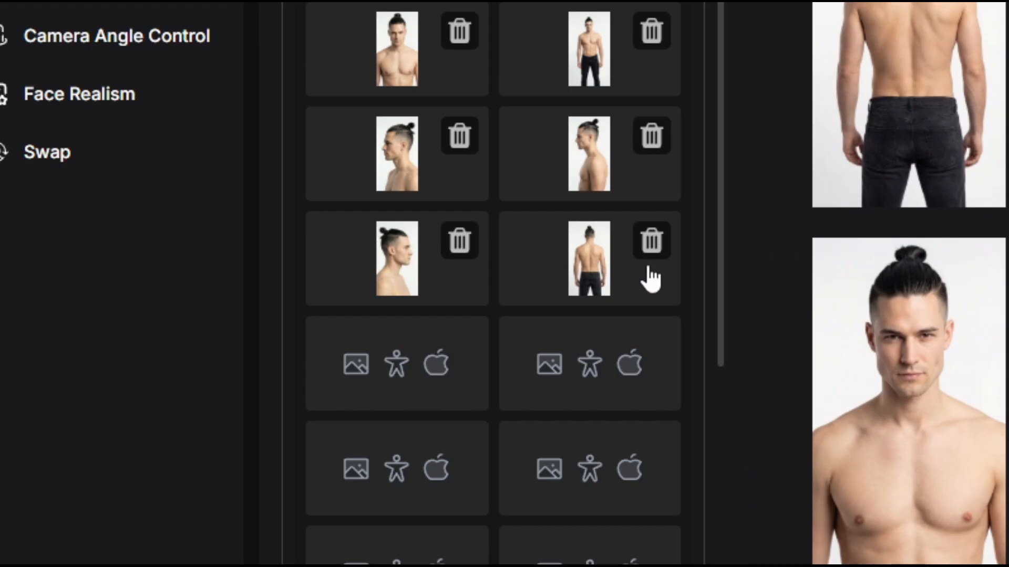
{"action": "scroll", "coordinate": [288, 374], "scroll_direction": "up", "scroll_amount": 2}
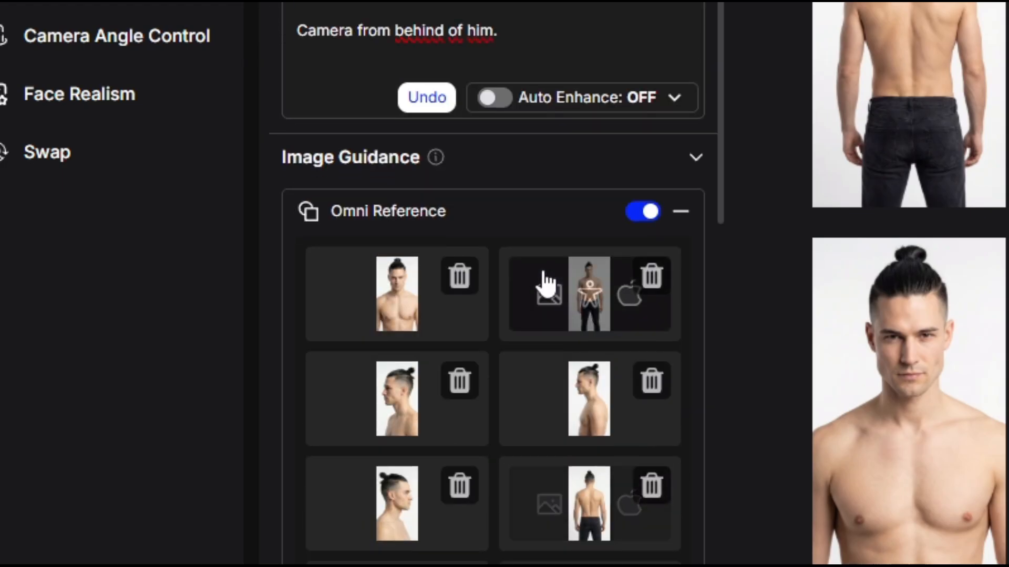
{"action": "scroll", "coordinate": [289, 376], "scroll_direction": "down", "scroll_amount": 1}
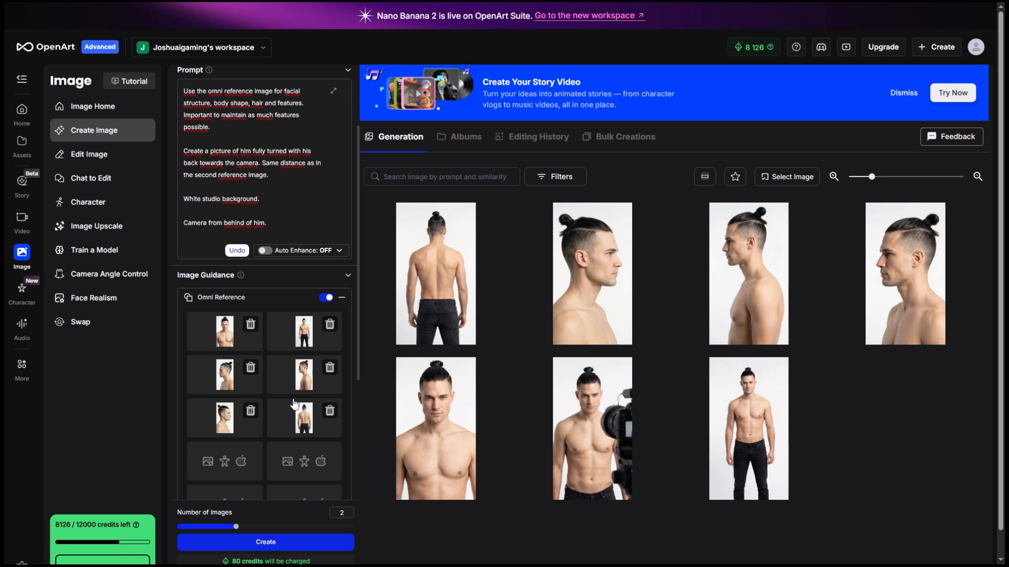
- Rewrite the prompt's scene: him "doing a cool stunt on his skateboard on a ramp", camera from ground looking up, big baggy white shirt, baggy jeans
{"action": "left_click", "coordinate": [288, 335]}
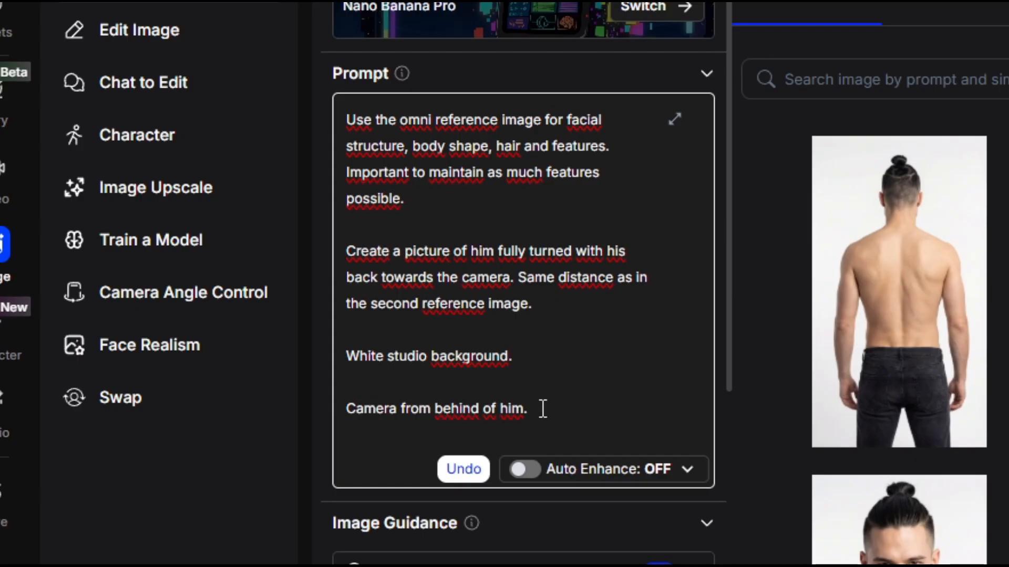
{"action": "left_click_drag", "start_coordinate": [272, 327], "coordinate": [233, 267]}
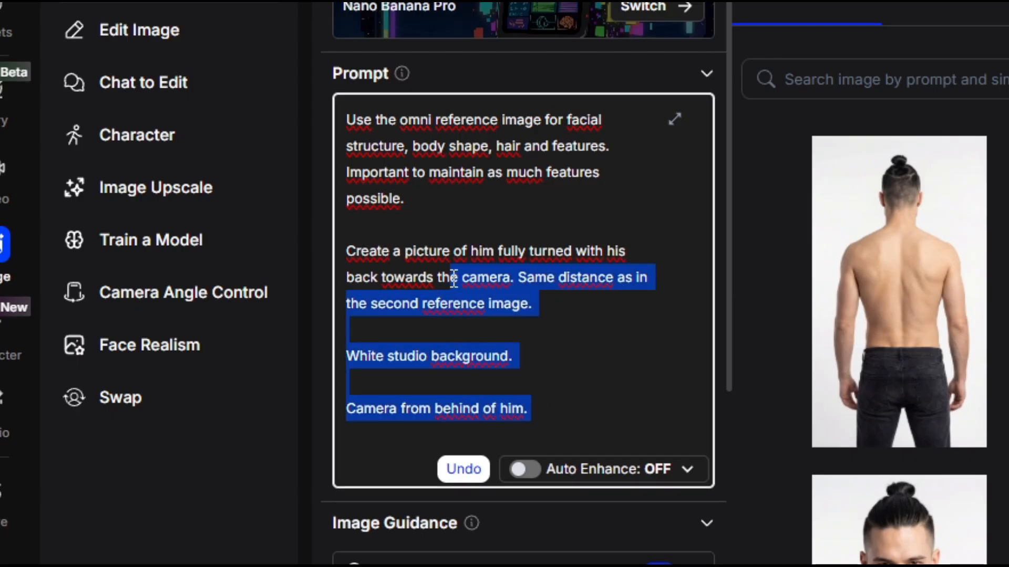
{"action": "left_click_drag", "start_coordinate": [453, 278], "coordinate": [498, 251]}
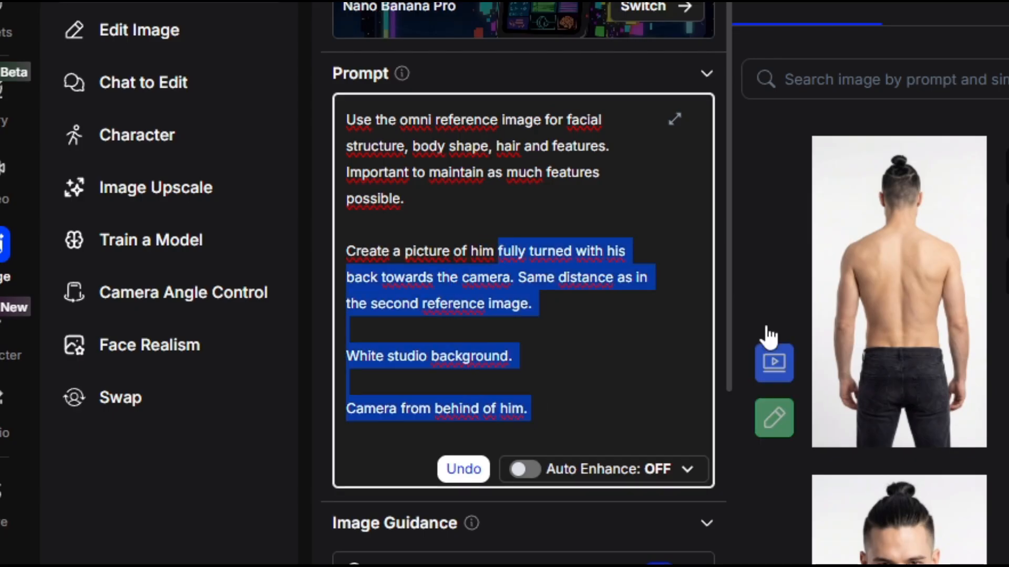
{"action": "type", "text": "doing a cool stunt wi"}
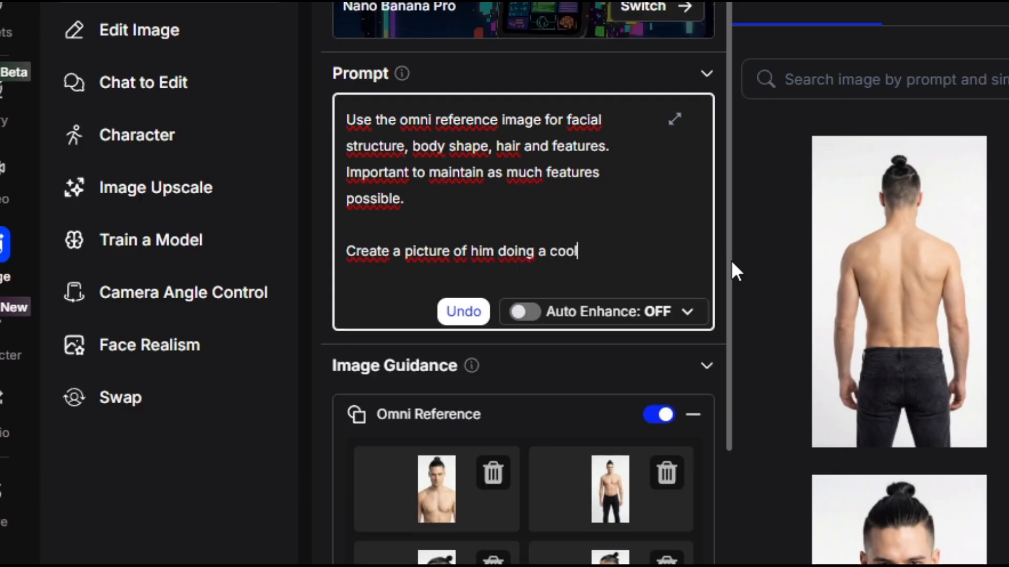
{"action": "key", "text": "BackSpace"}
{"action": "key", "text": "BackSpace"}
{"action": "type", "text": "on his skateboard on a ramp."}
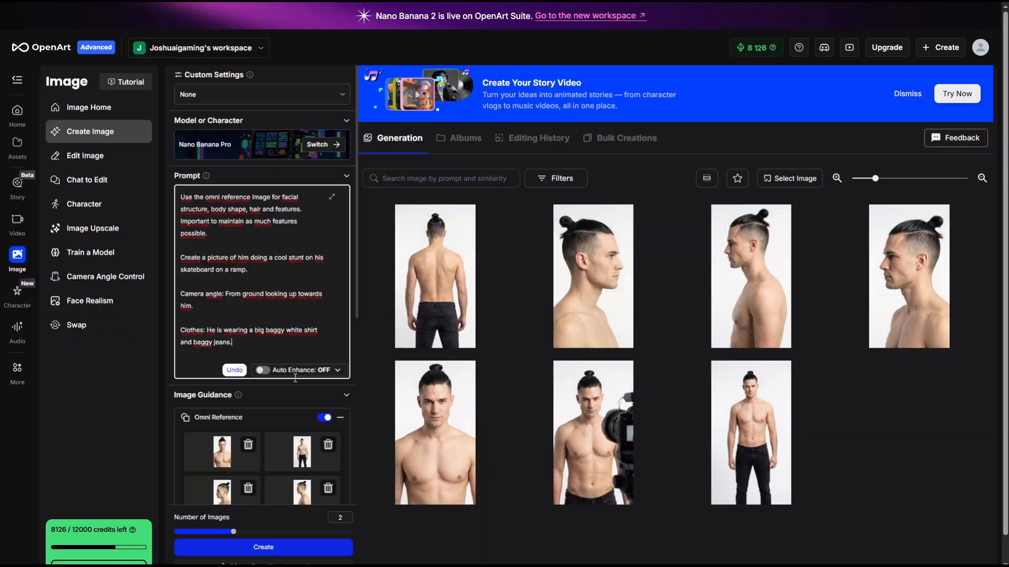
- Generate two images from the skateboard stunt prompt and inspect the result at full size
{"action": "left_click", "coordinate": [277, 549]}
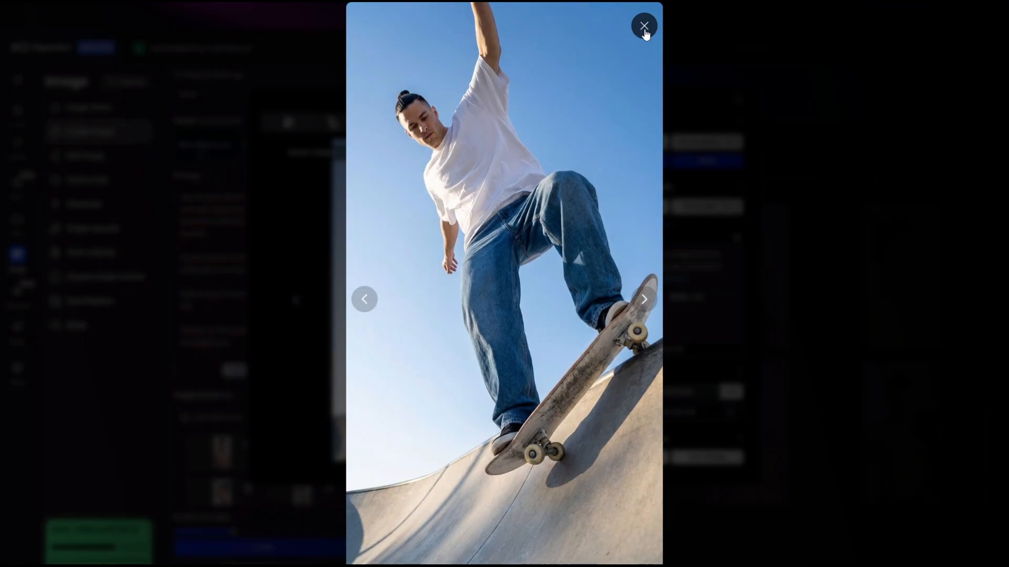
{"action": "left_click", "coordinate": [644, 27]}
{"action": "left_click", "coordinate": [736, 99]}
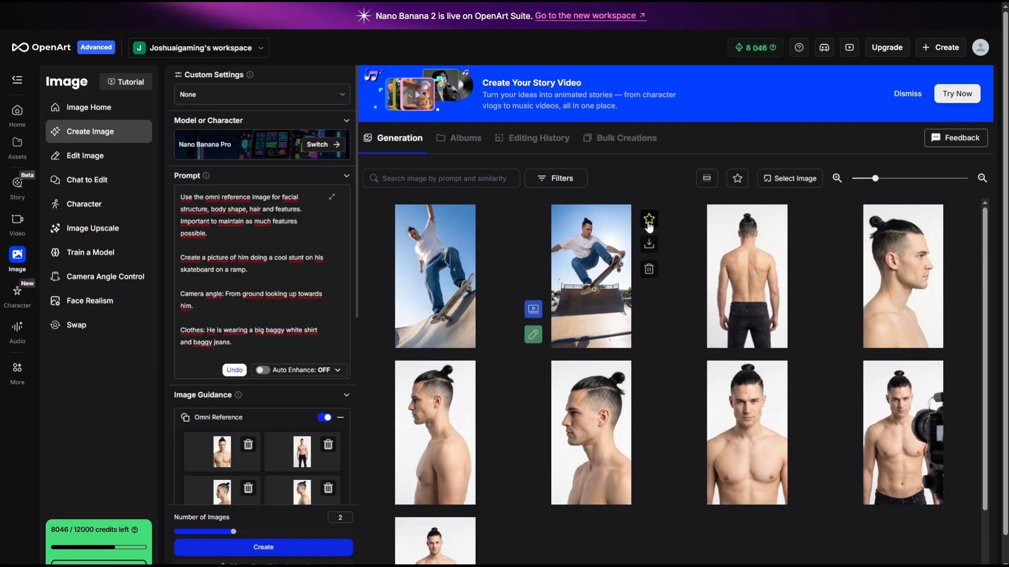